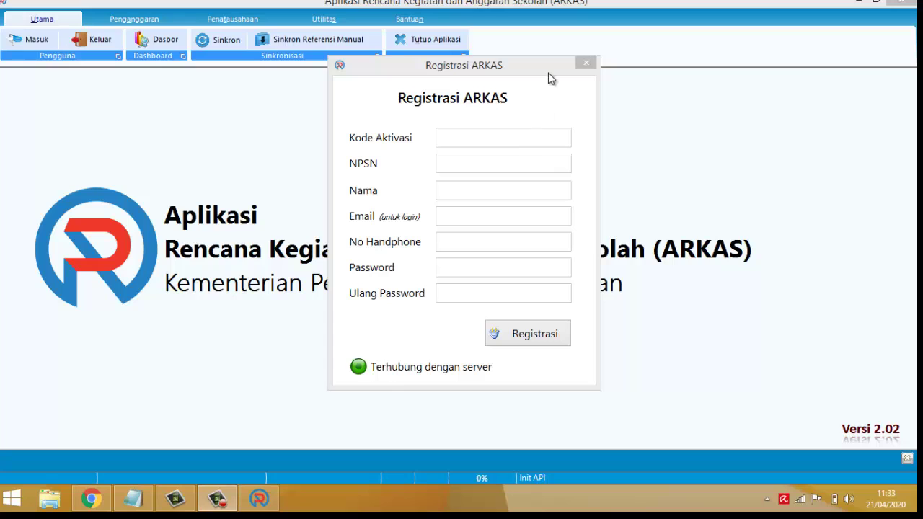
- Reposition the Registrasi ARKAS window on screen
drag(528, 68, 498, 83)
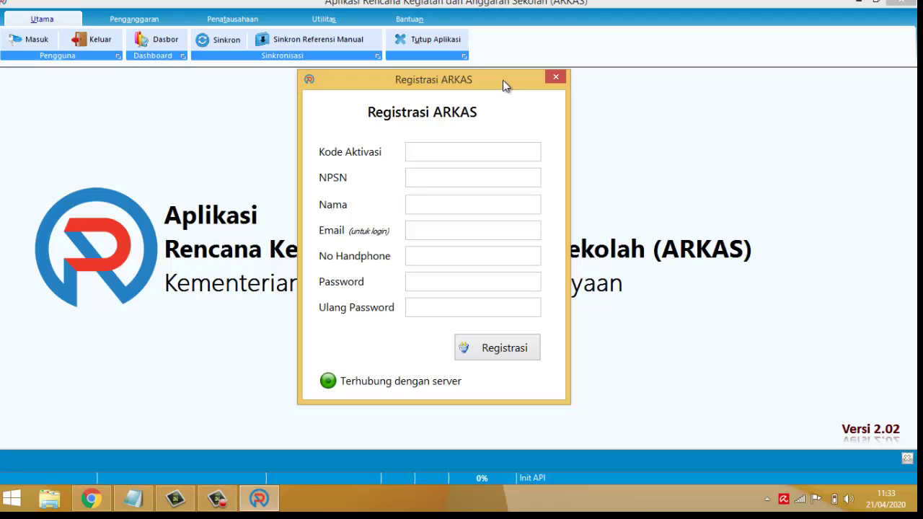
drag(501, 80, 503, 73)
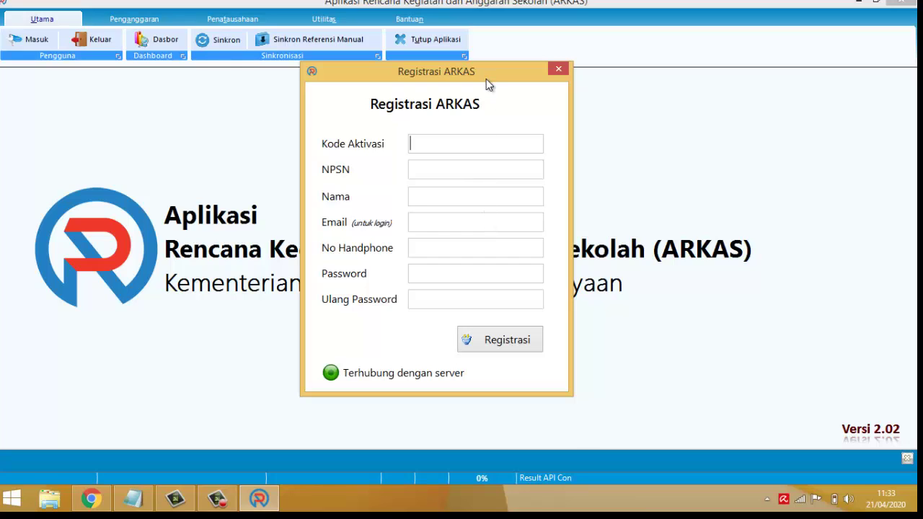
mouse_move(486, 80)
mouse_down()
mouse_move(461, 161)
mouse_move(488, 97)
mouse_up()
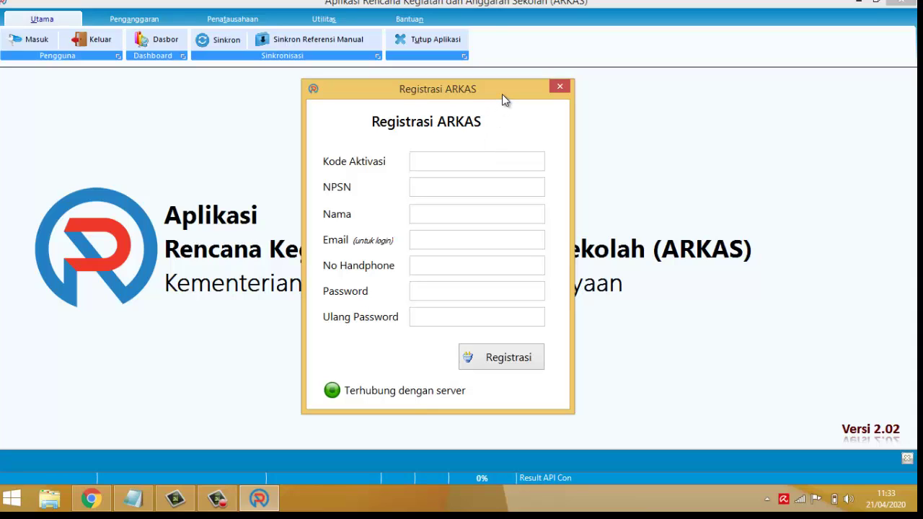
drag(502, 94, 504, 77)
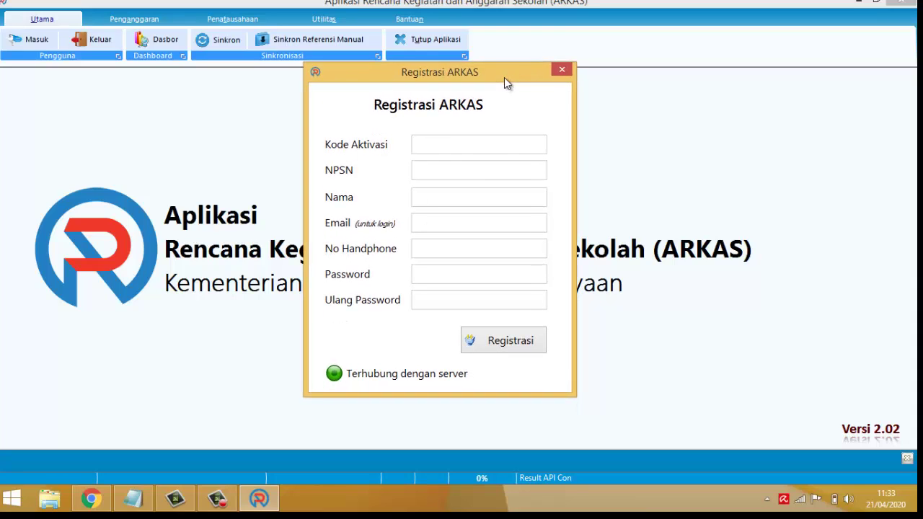
- Check the RKAS download page and select its web address before returning to the form
click(91, 499)
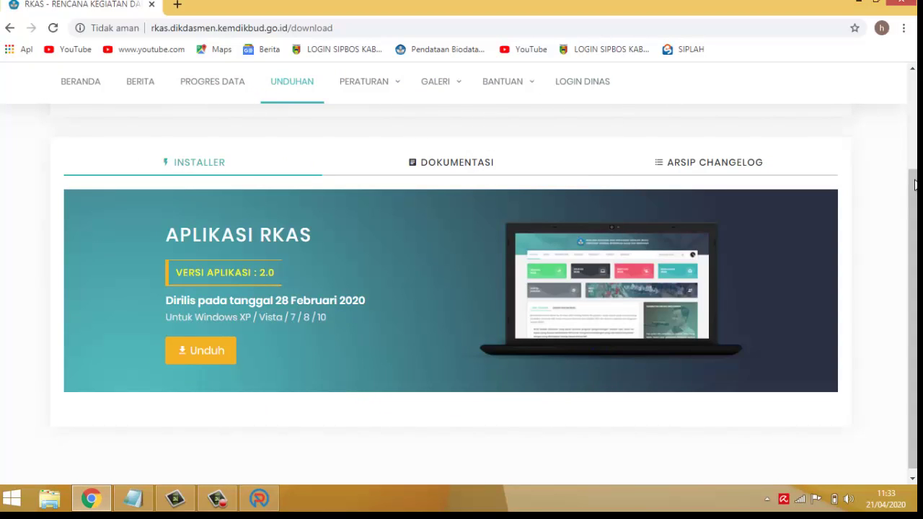
scroll(914, 186, up, 1)
scroll(461, 288, up, 2)
scroll(462, 289, down, 3)
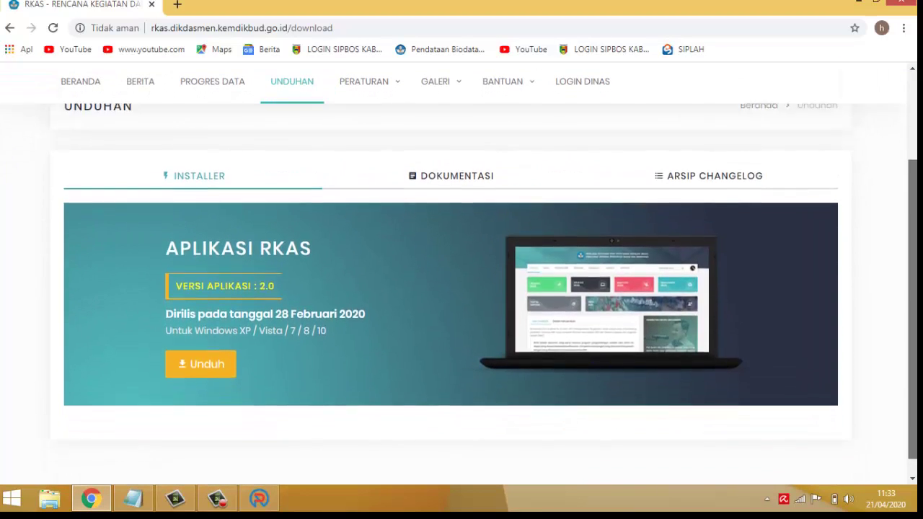
scroll(915, 137, up, 3)
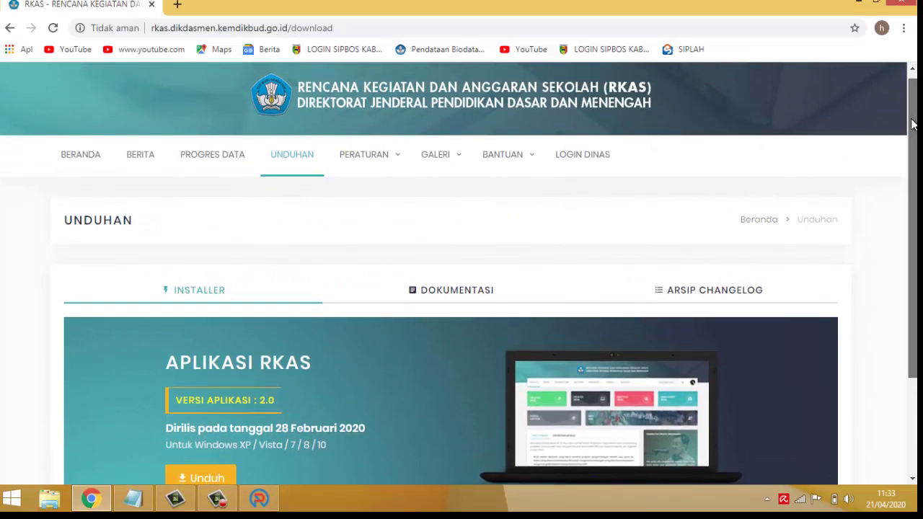
scroll(915, 143, down, 2)
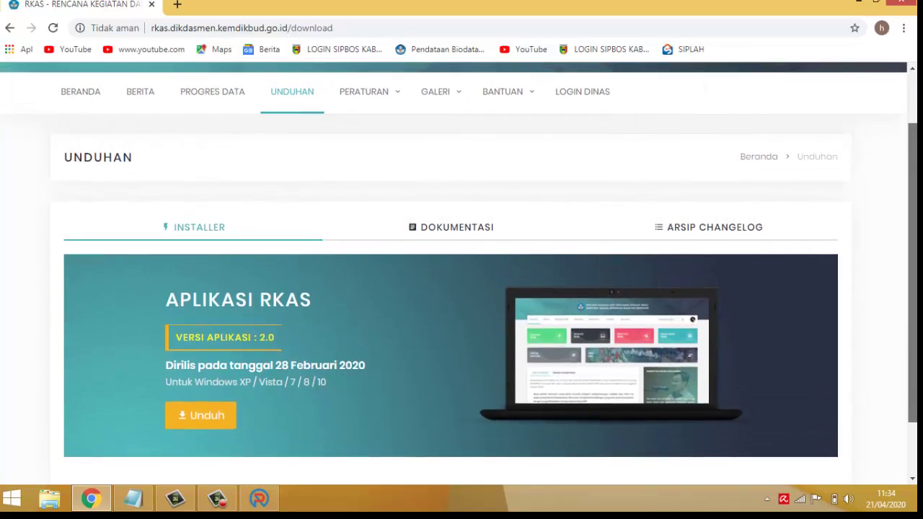
scroll(768, 133, up, 1)
click(401, 29)
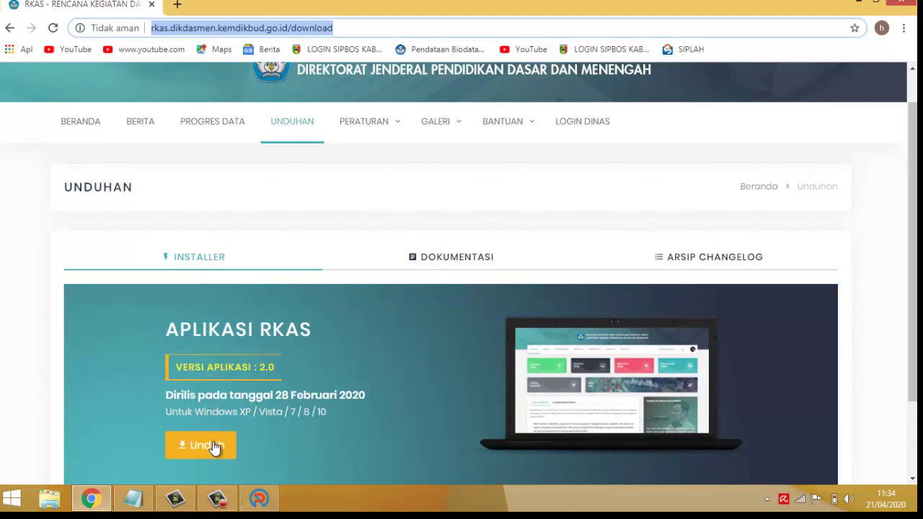
click(261, 508)
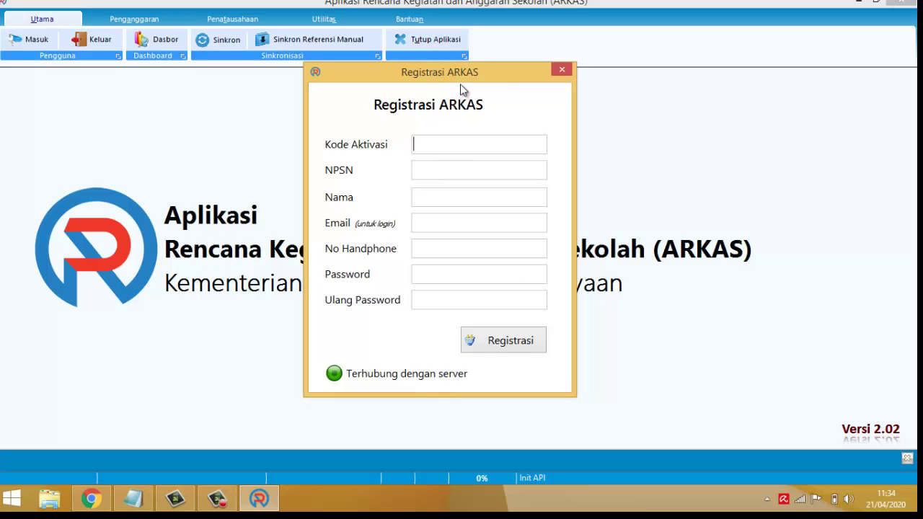
- Paste the activation code from the notes into Kode Aktivasi
drag(461, 75, 459, 42)
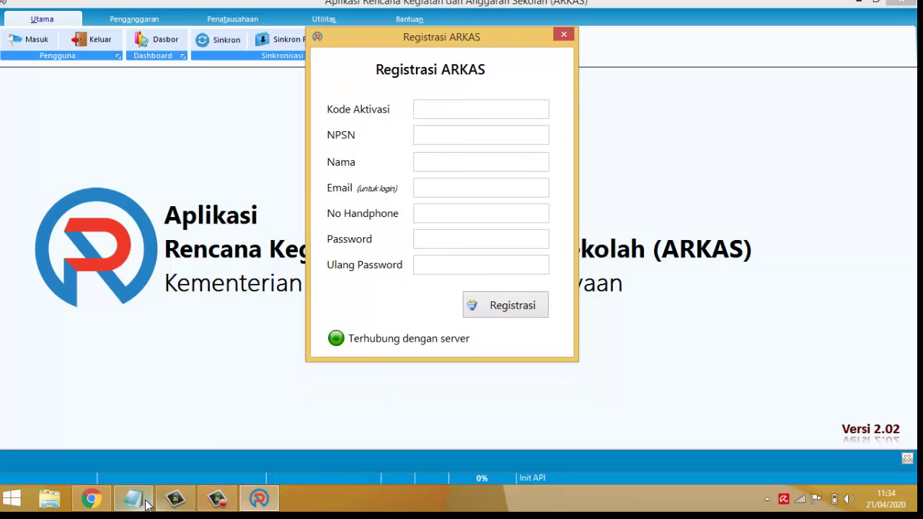
mouse_move(144, 503)
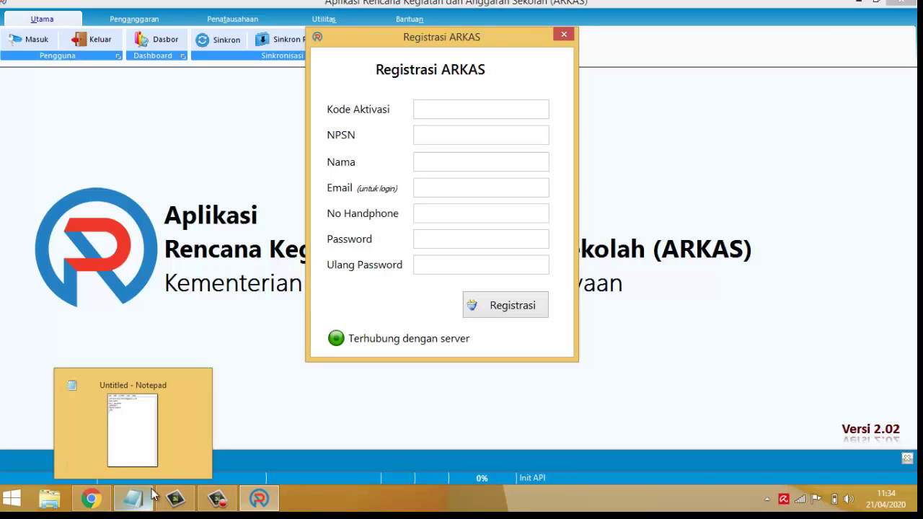
click(436, 113)
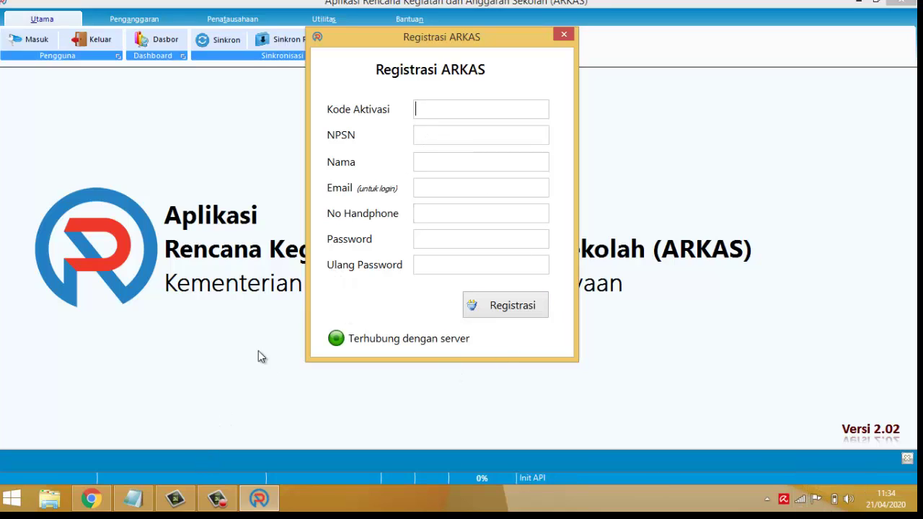
click(133, 498)
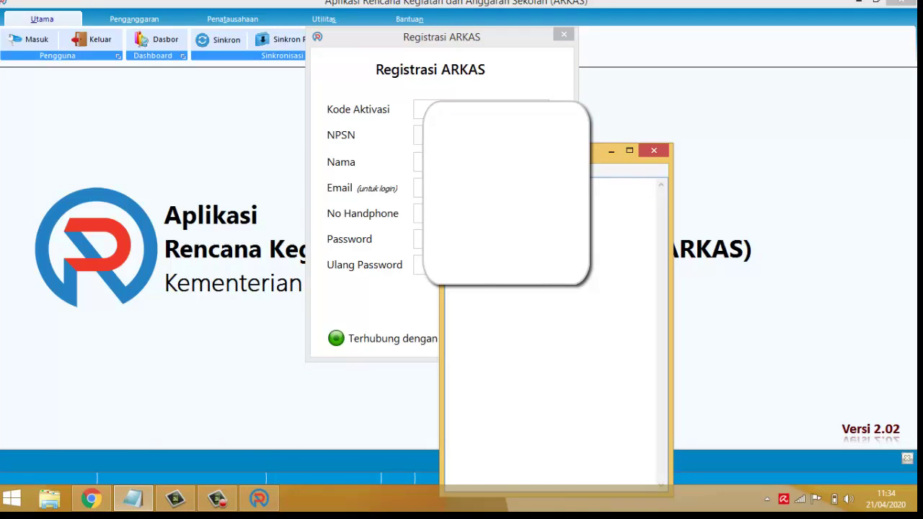
right_click(450, 238)
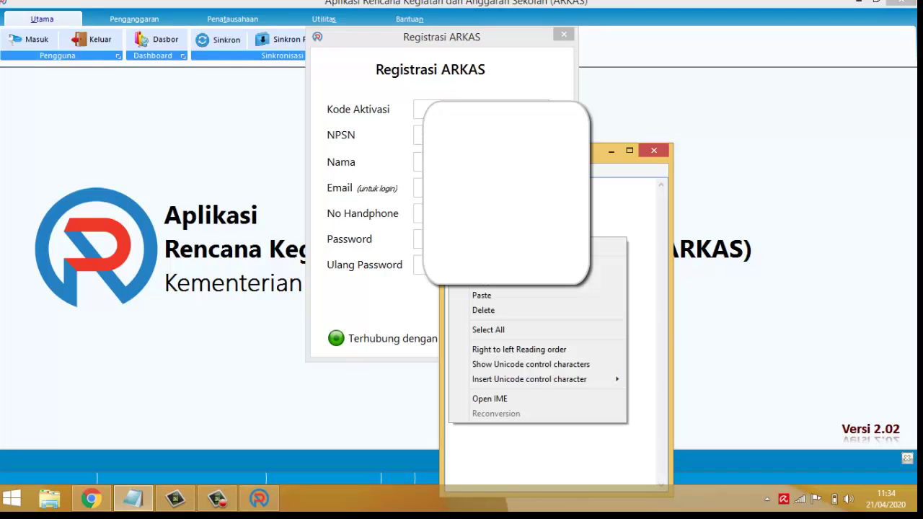
click(477, 281)
key(alt+Tab)
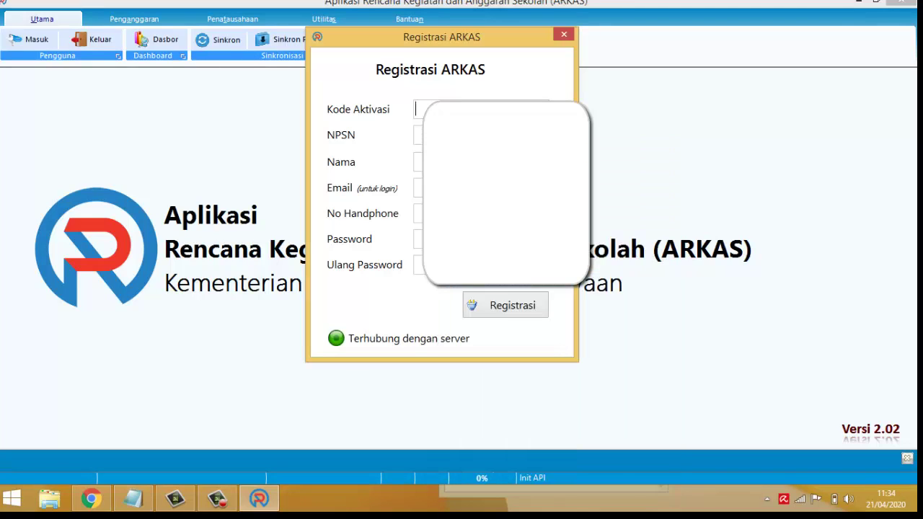
key(ctrl+v)
- Copy the school's NPSN from the notes into the NPSN field
click(133, 498)
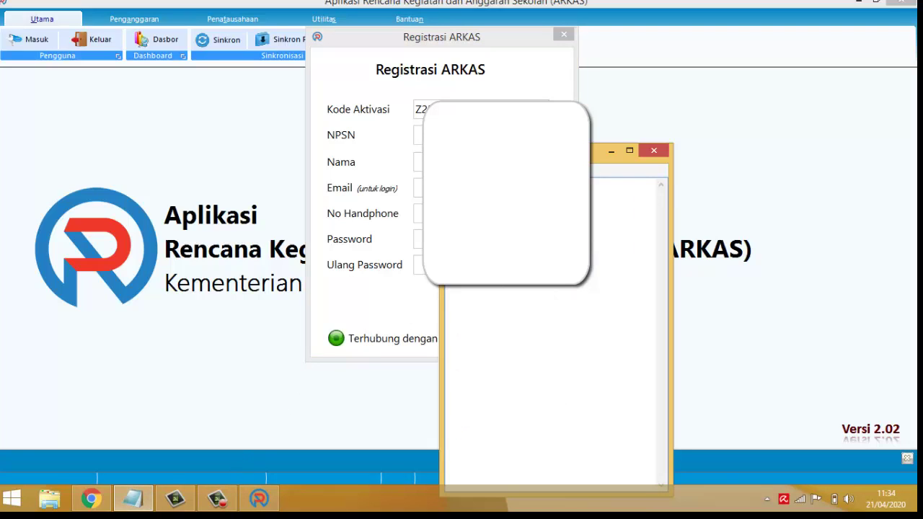
right_click(448, 217)
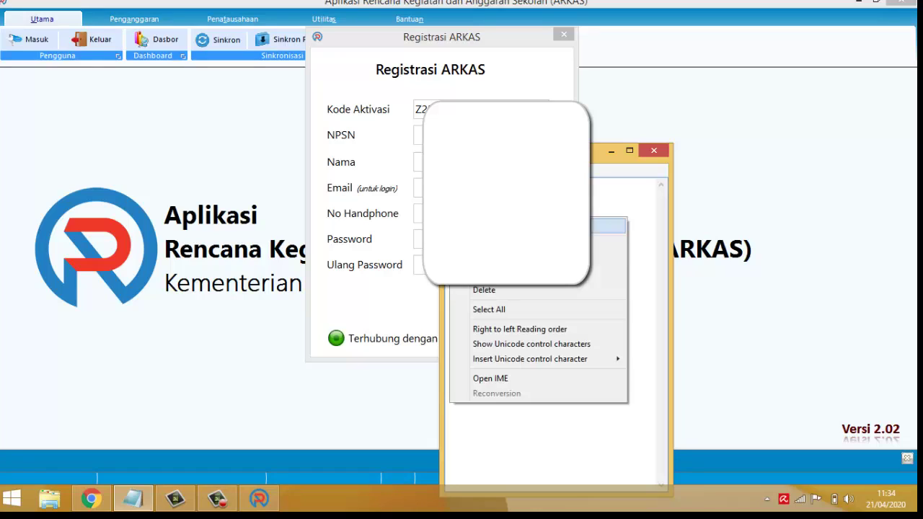
click(505, 261)
click(419, 135)
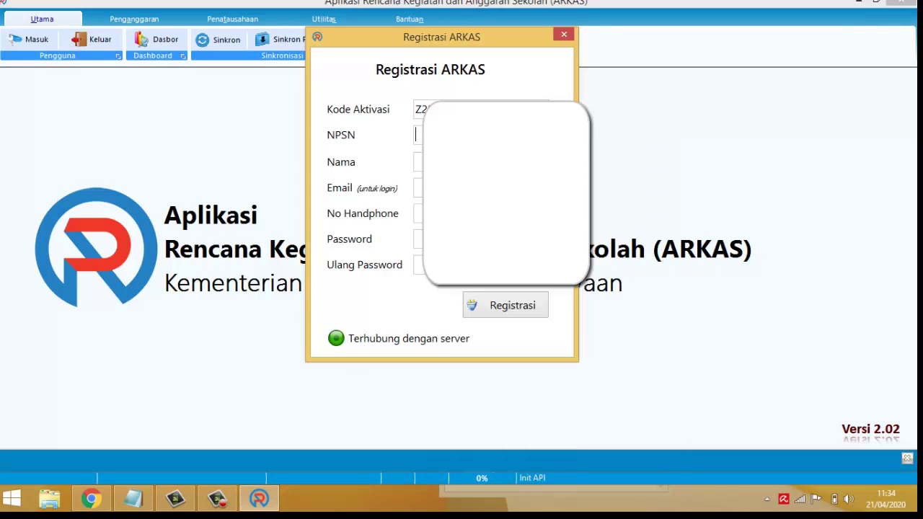
right_click(429, 141)
click(505, 201)
key(Tab)
- Paste the registrant's name from the notes into the Nama field
click(135, 501)
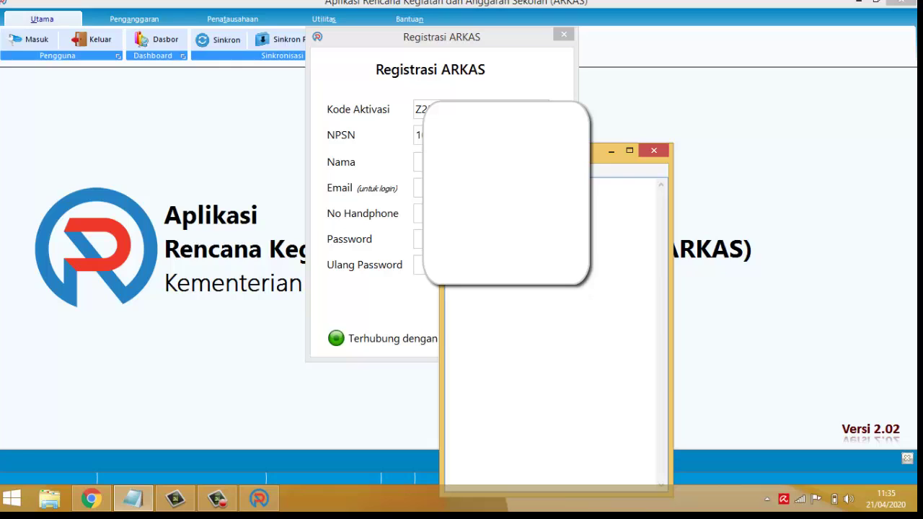
right_click(497, 205)
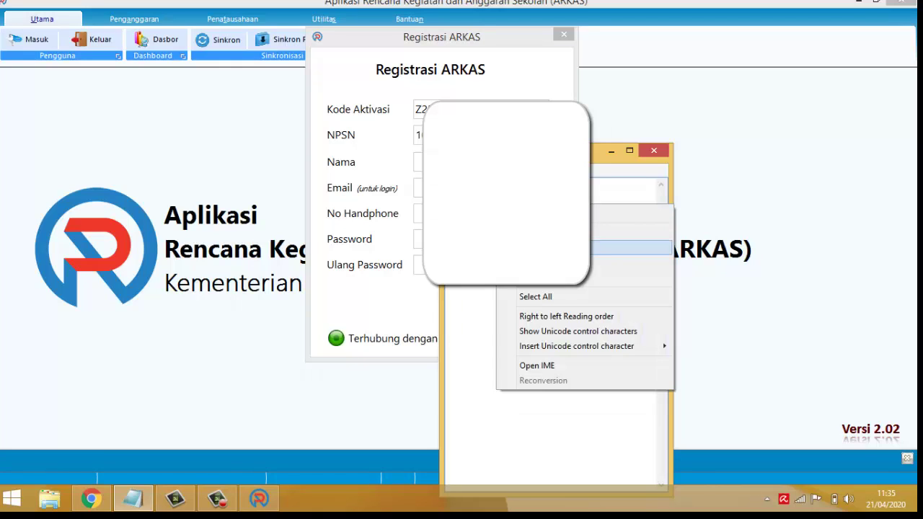
click(592, 247)
click(418, 162)
right_click(431, 165)
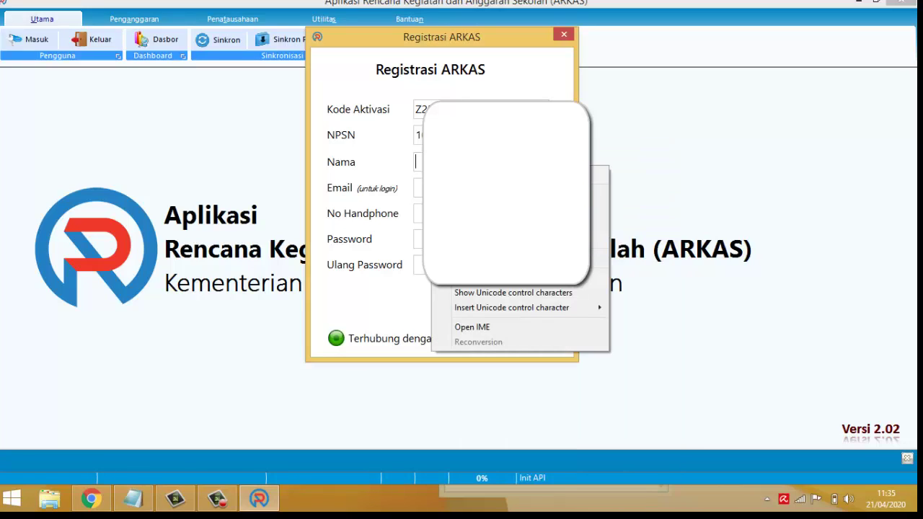
click(593, 224)
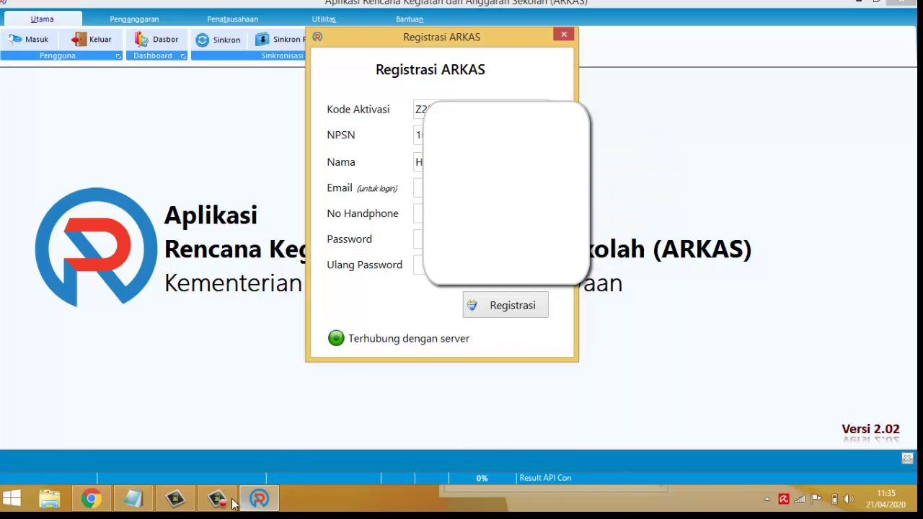
- Paste the email address from the notes into the Email field
click(134, 499)
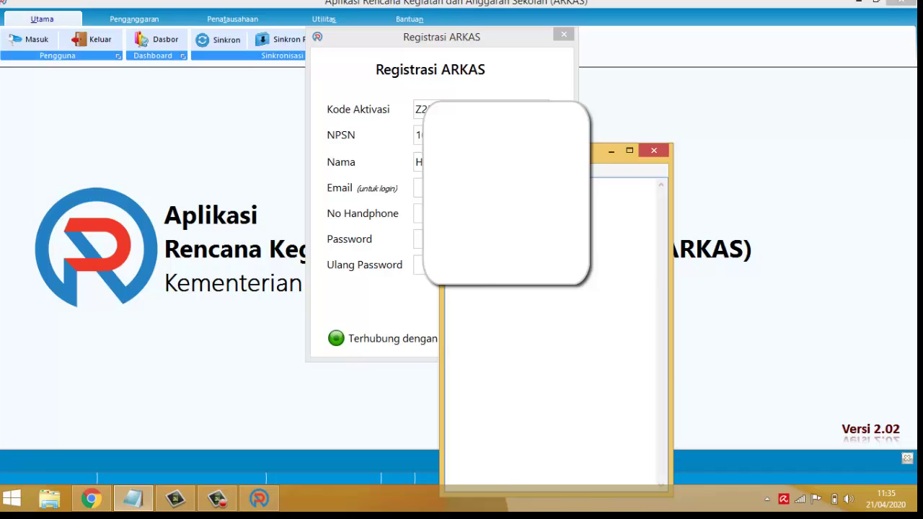
right_click(497, 189)
click(548, 230)
right_click(425, 190)
click(598, 252)
key(Tab)
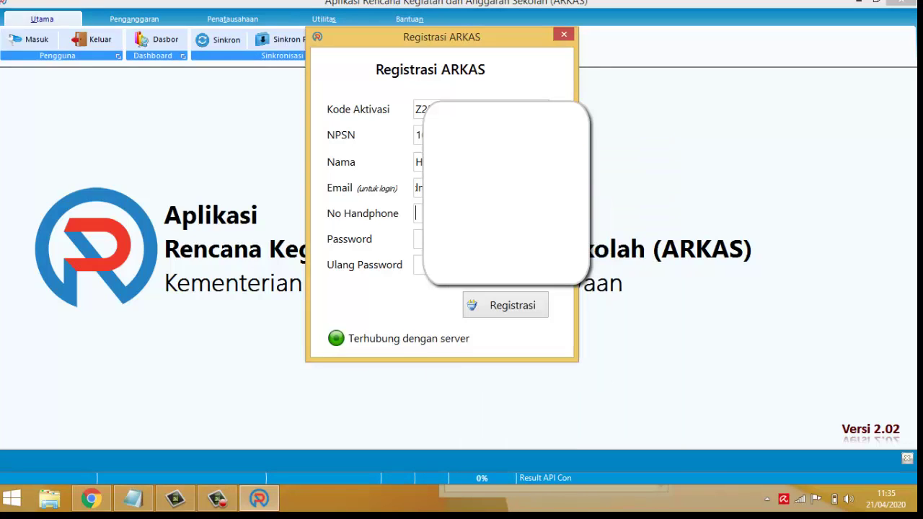
- Paste the phone number from the notes into No Handphone
click(133, 499)
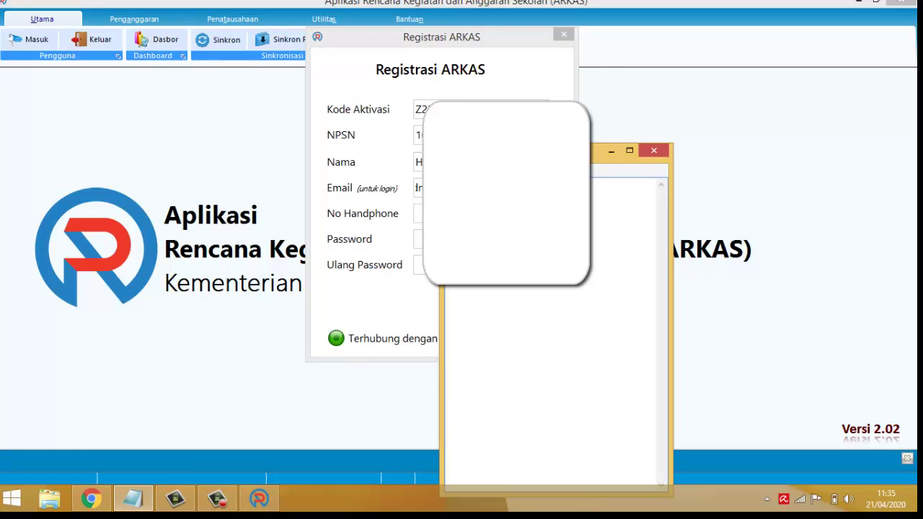
right_click(463, 230)
click(490, 273)
click(426, 214)
right_click(425, 215)
click(597, 271)
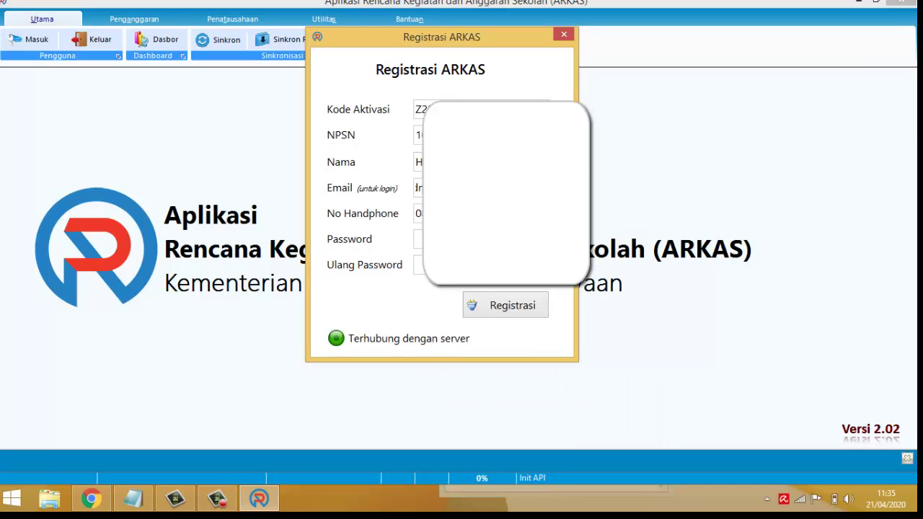
- Paste the password from the notes into both Password and Ulang Password
click(133, 499)
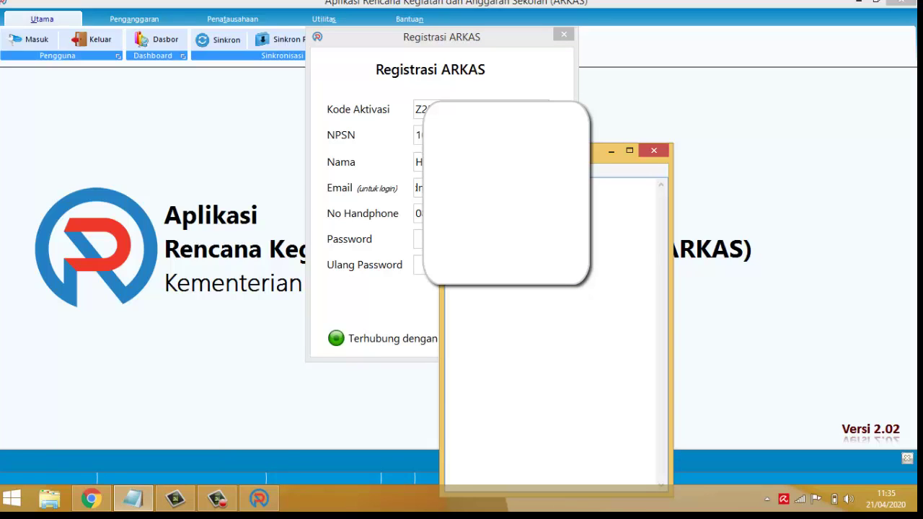
right_click(458, 198)
click(613, 240)
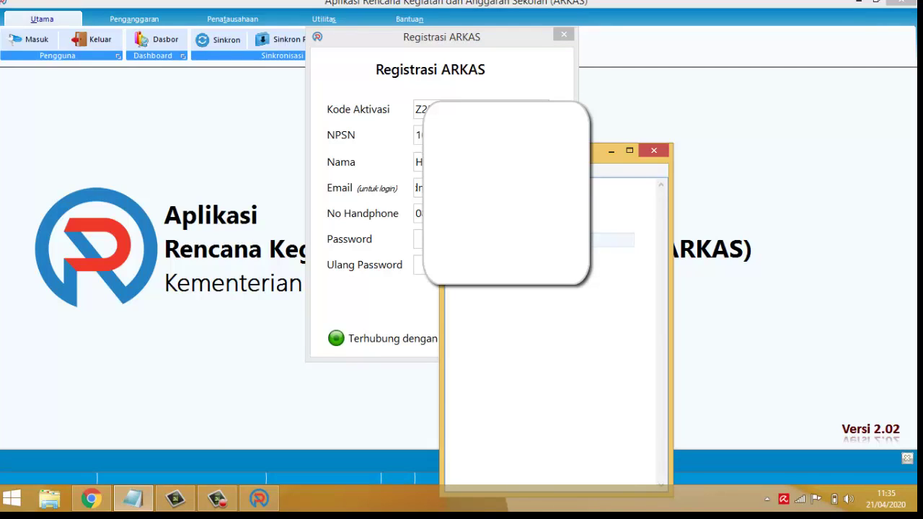
click(427, 242)
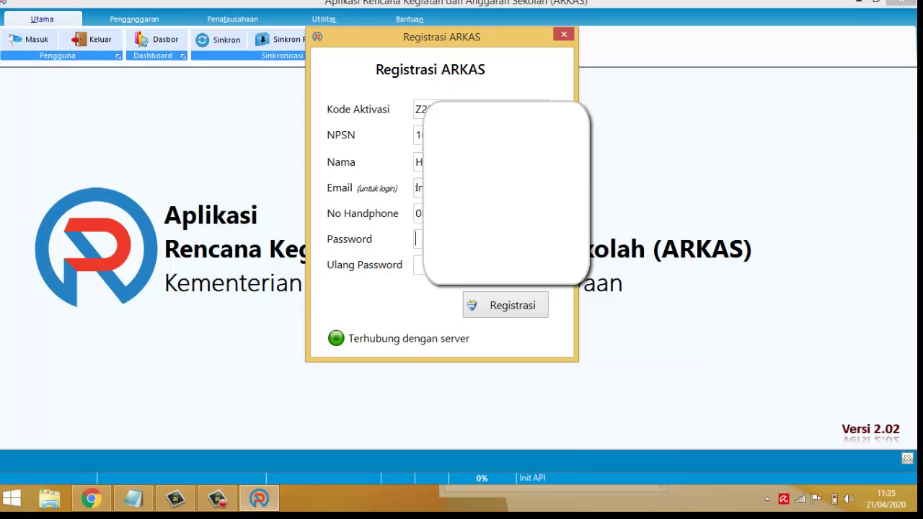
right_click(428, 243)
click(463, 302)
click(433, 265)
right_click(445, 267)
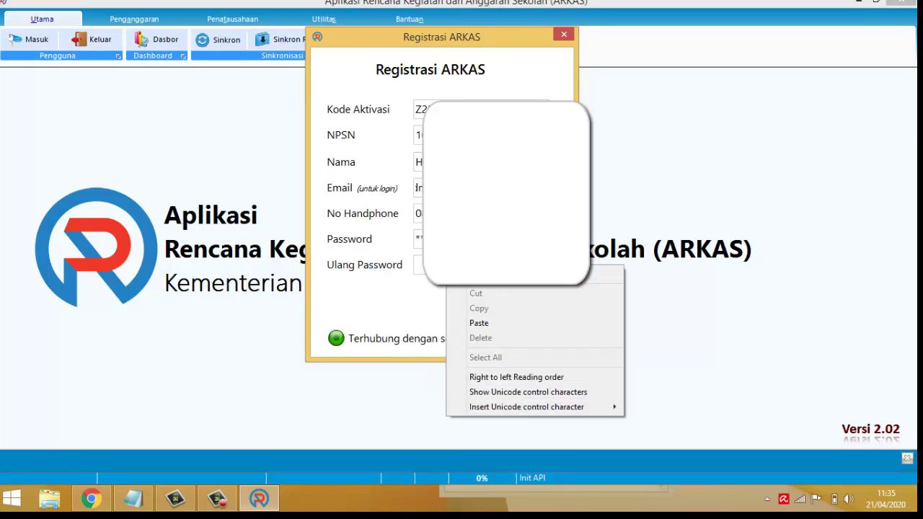
click(473, 323)
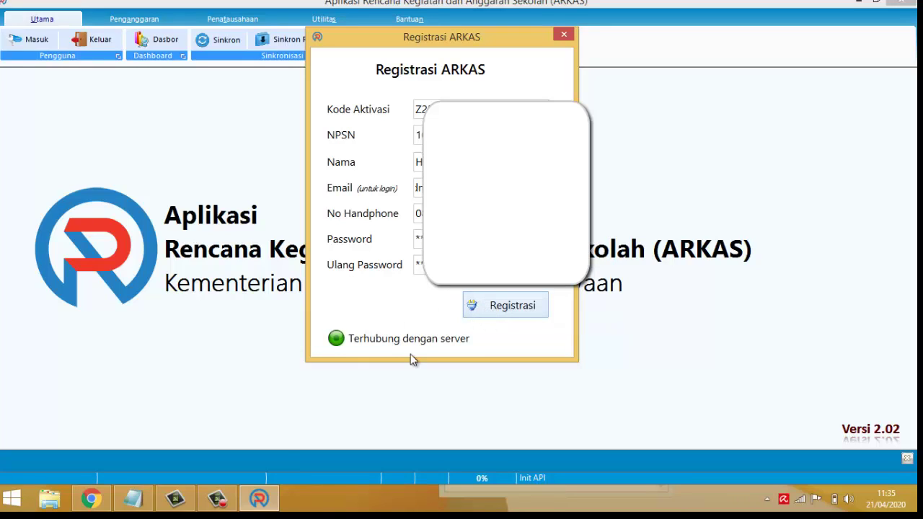
- Hide the notes and submit the registration with Registrasi
click(145, 507)
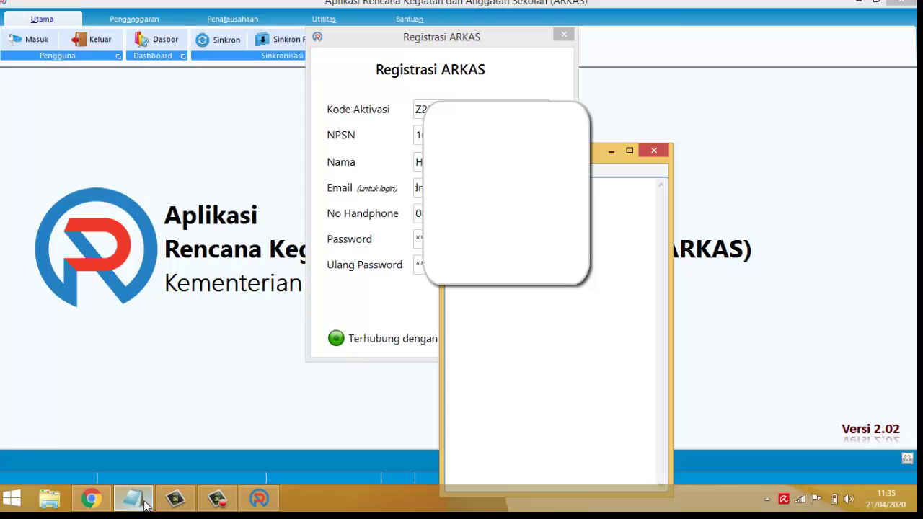
click(145, 506)
click(513, 310)
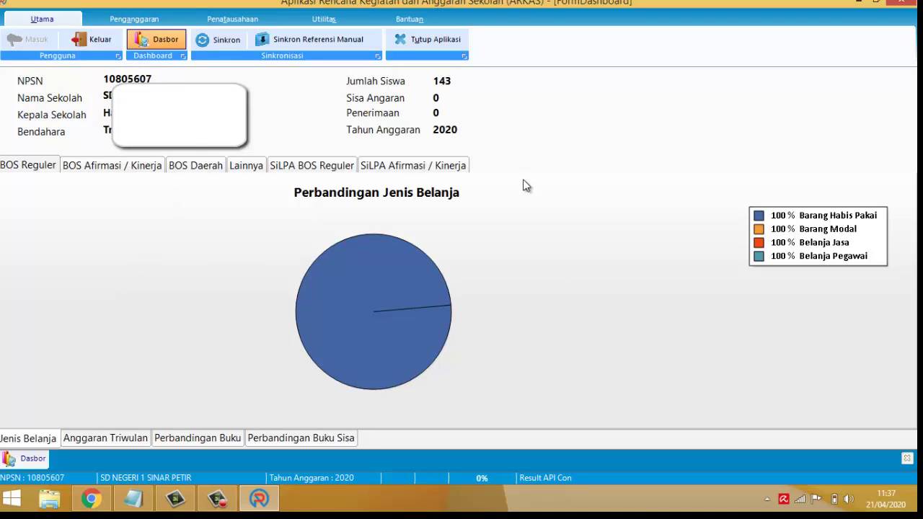
- Switch the ribbon to the Penganggaran tab, briefly revisiting Utama
click(141, 26)
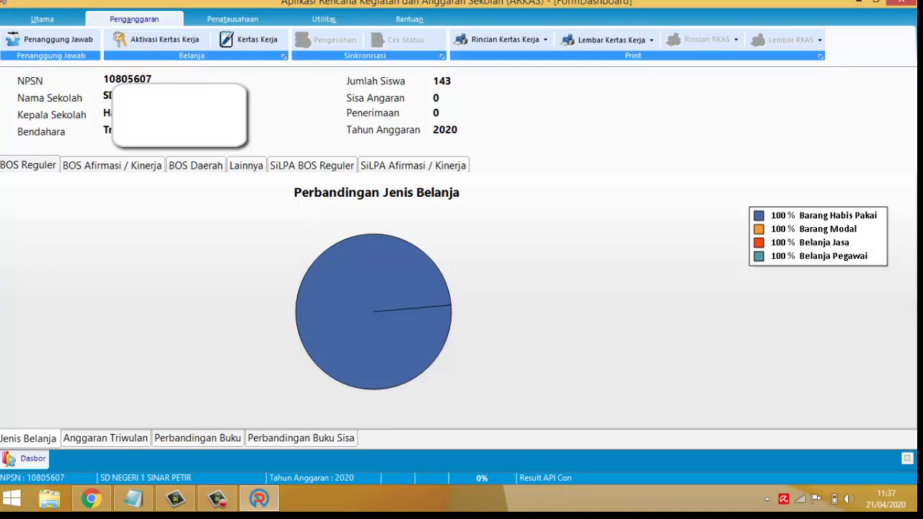
click(65, 20)
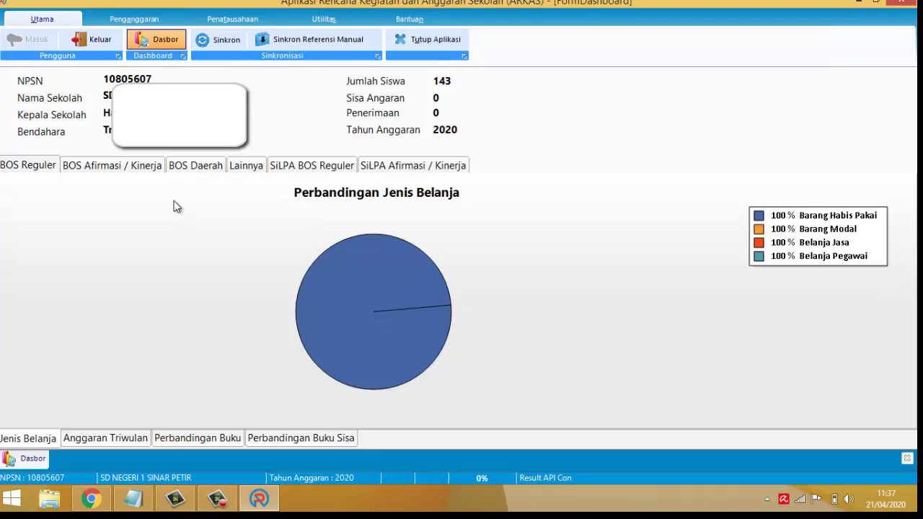
click(134, 19)
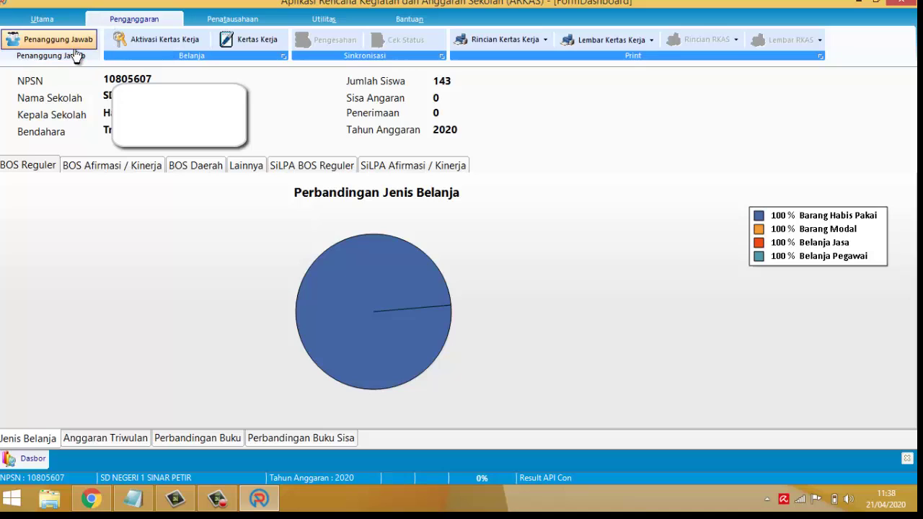
- Open Penanggung Jawab from the Penganggaran ribbon
click(75, 45)
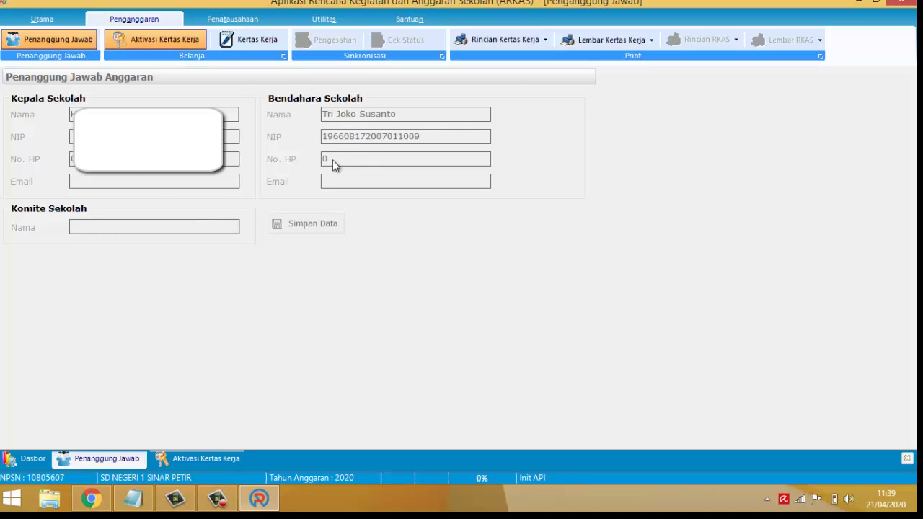
- Open Aktivasi Kertas Kerja, then run Sinkron Jumlah Siswa and Update Anggaran
click(154, 44)
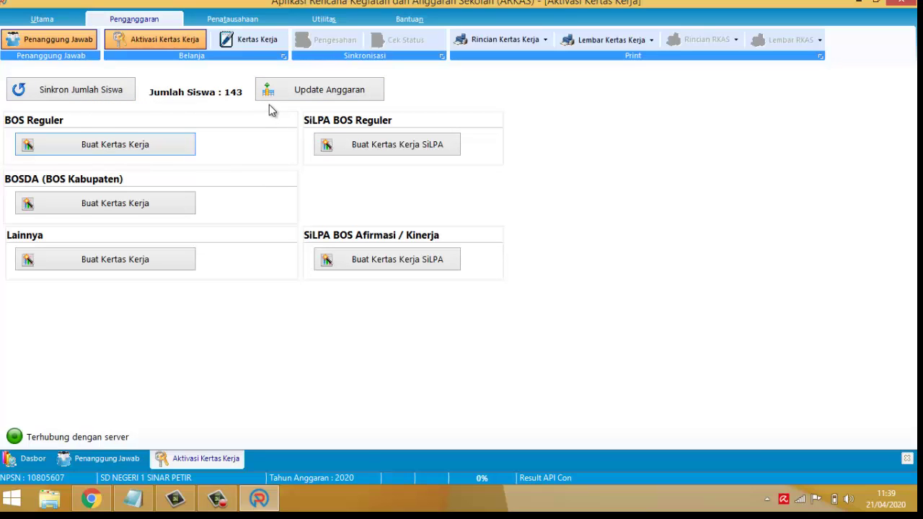
click(99, 94)
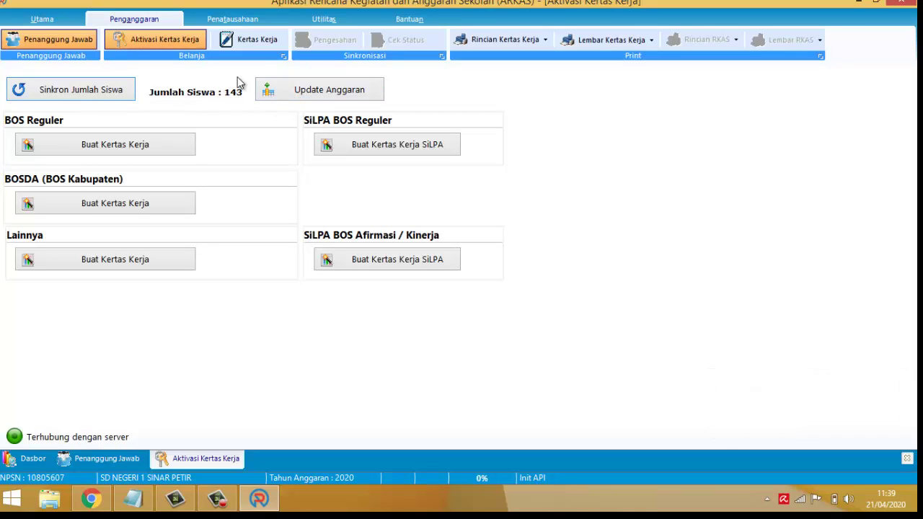
click(269, 92)
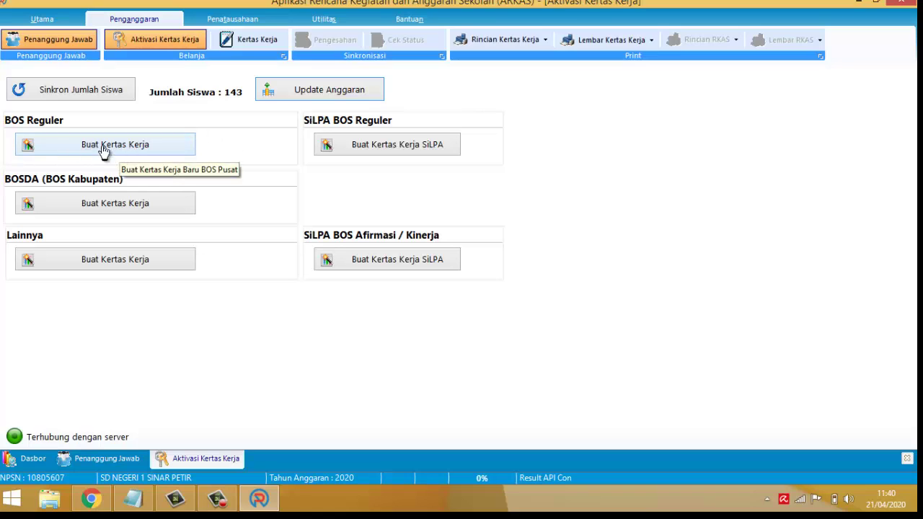
- Start Buat Kertas Kerja for BOS Reguler, acknowledge the connection notice, and move the 900.000 Input Harga prompt aside
click(59, 151)
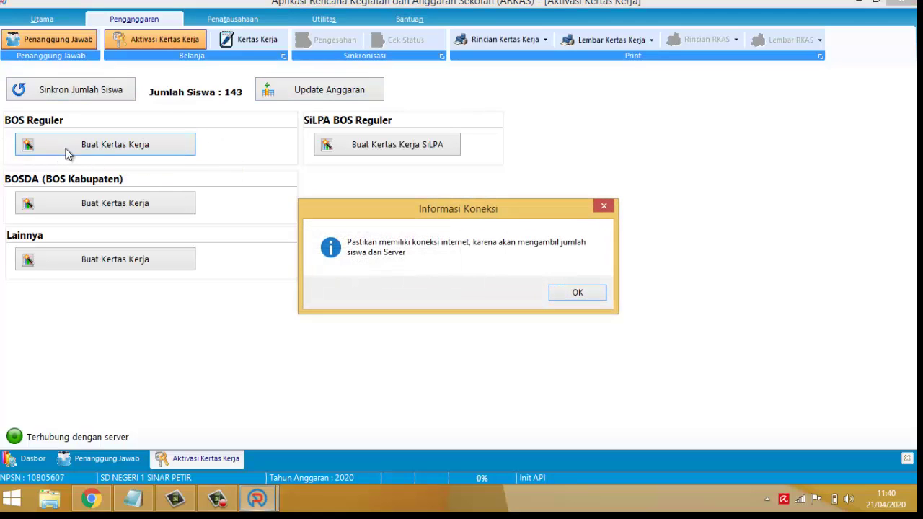
click(569, 296)
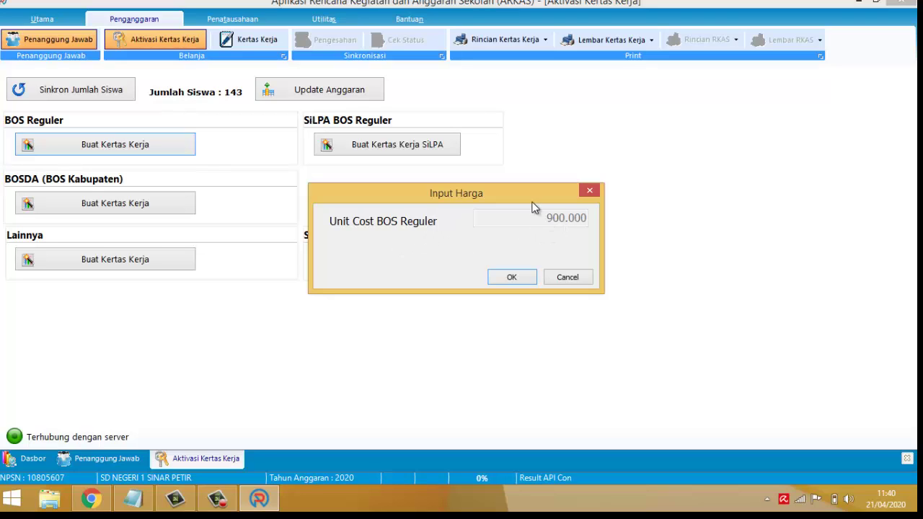
mouse_move(531, 204)
mouse_down()
mouse_move(552, 118)
mouse_move(427, 245)
mouse_up()
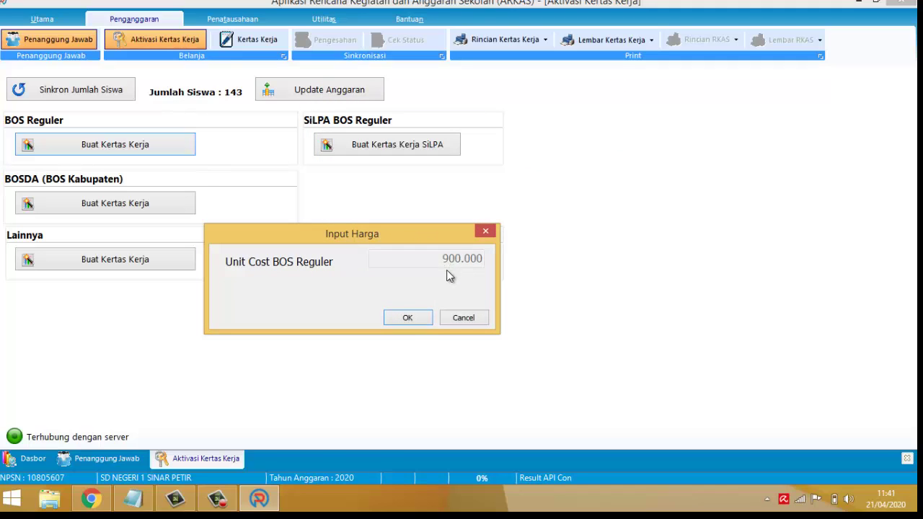
click(408, 318)
- Close the Input Harga prompt unconfirmed and return to the Utama ribbon
click(486, 235)
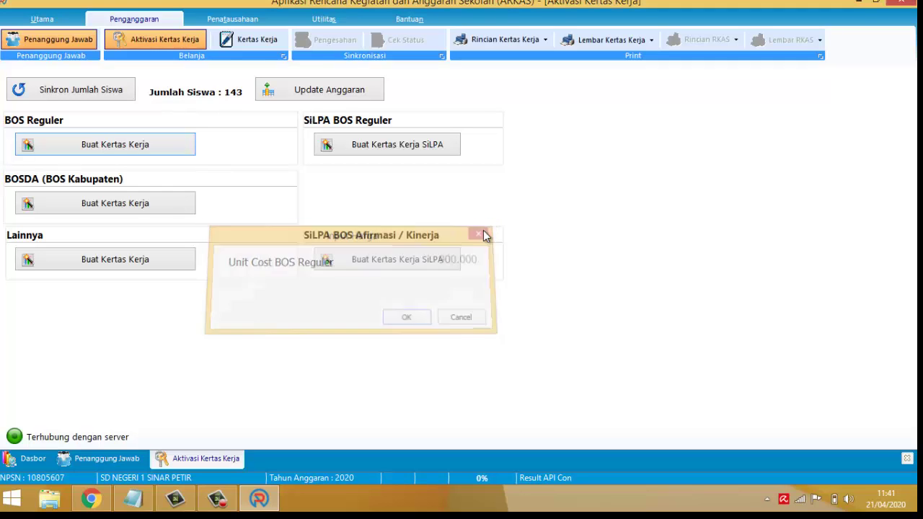
click(49, 22)
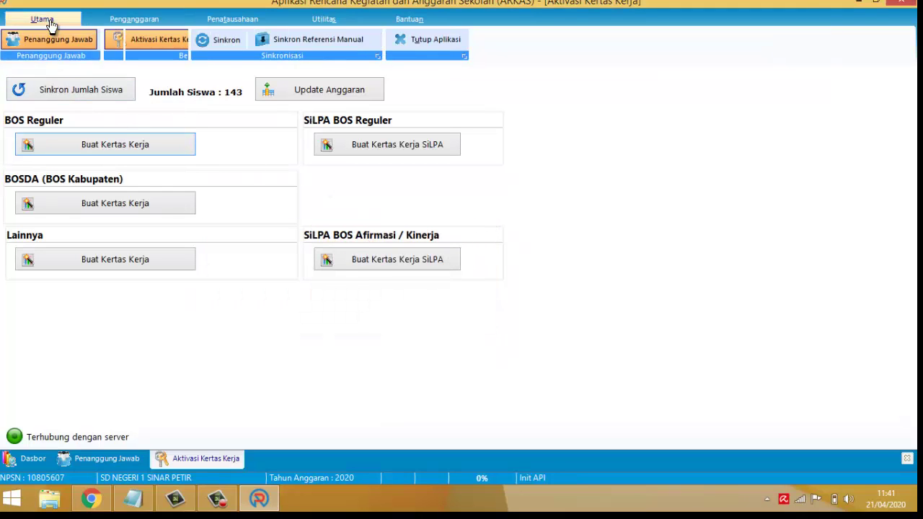